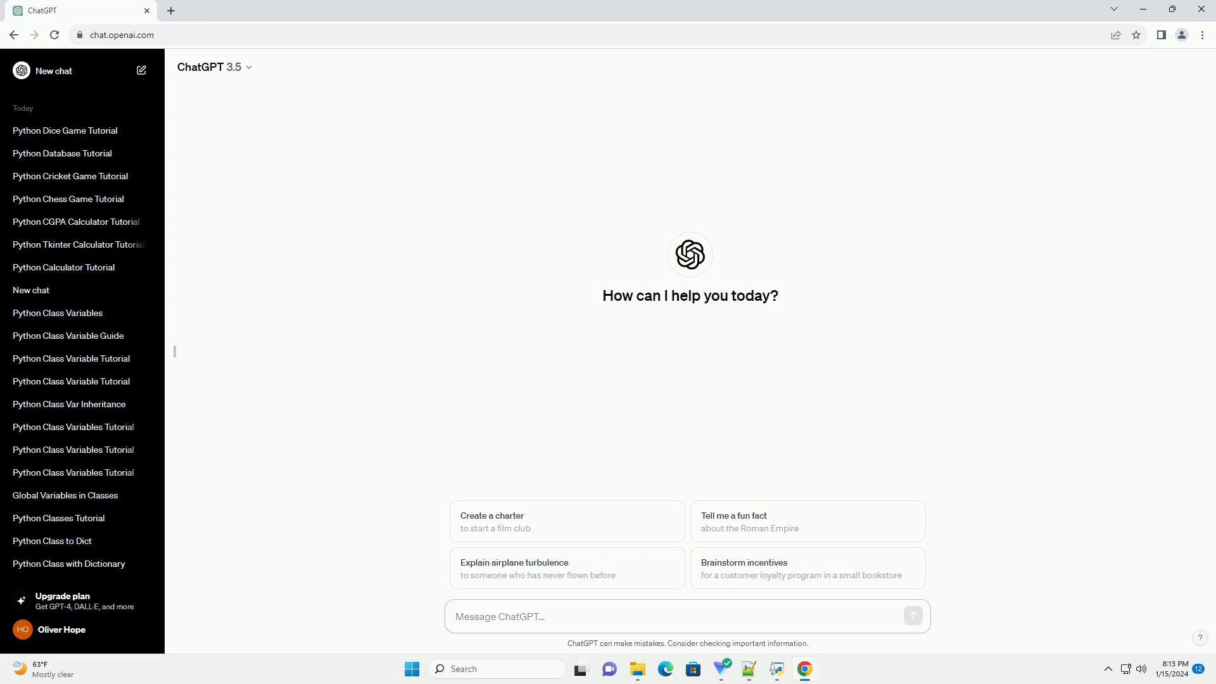
Step: Send the prompt asking ChatGPT for a Python dino game tutorial with Pygame code
key("Return")
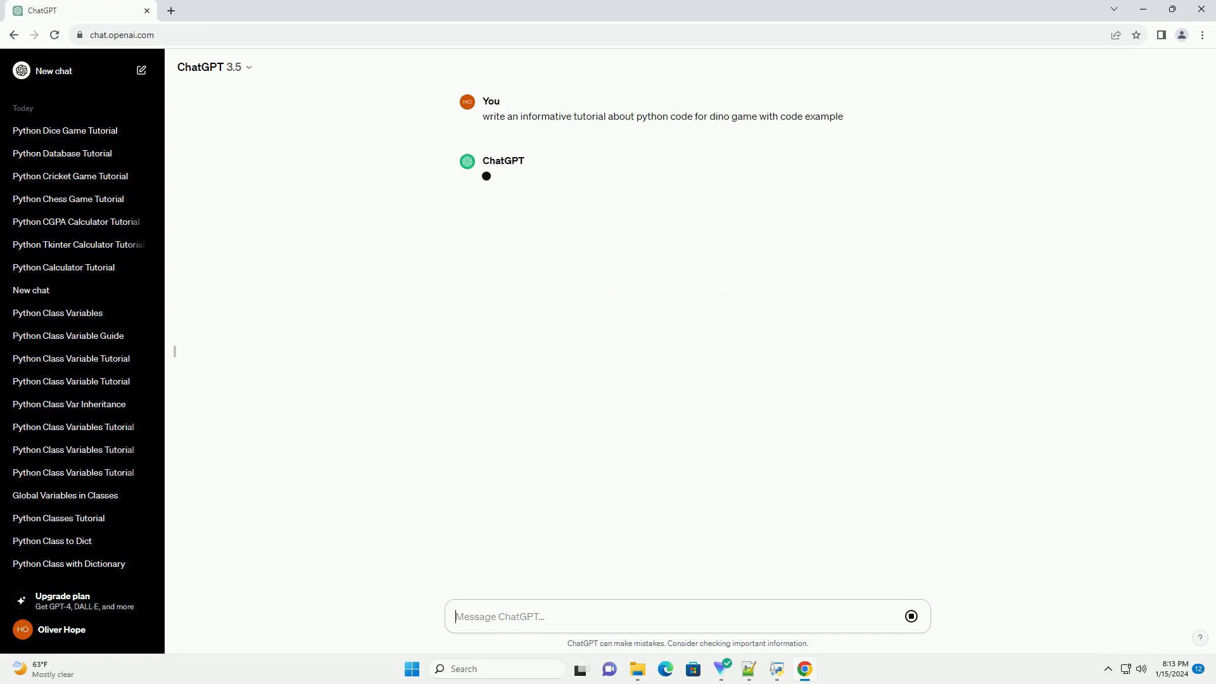